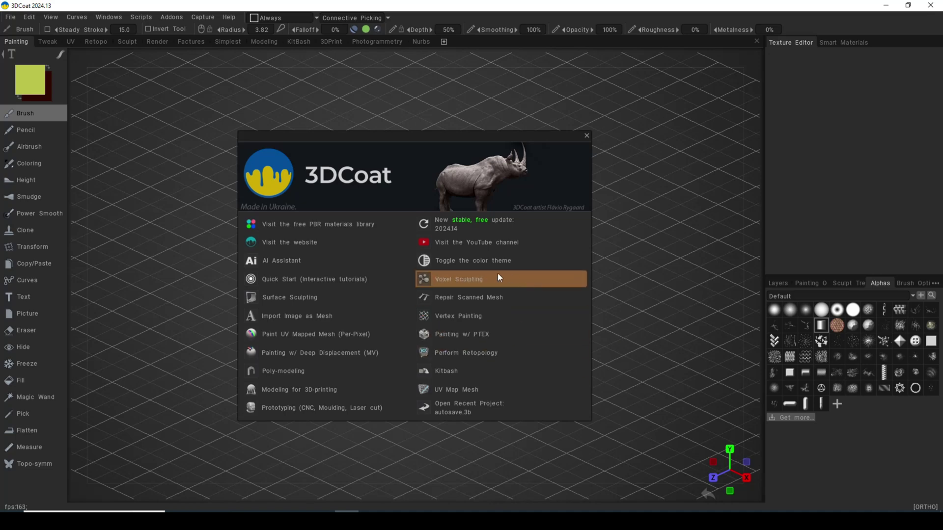
Start a voxel sculpting scene from the cube primitive and narrow the cube along Z to about 10.55.
left_click(481, 282)
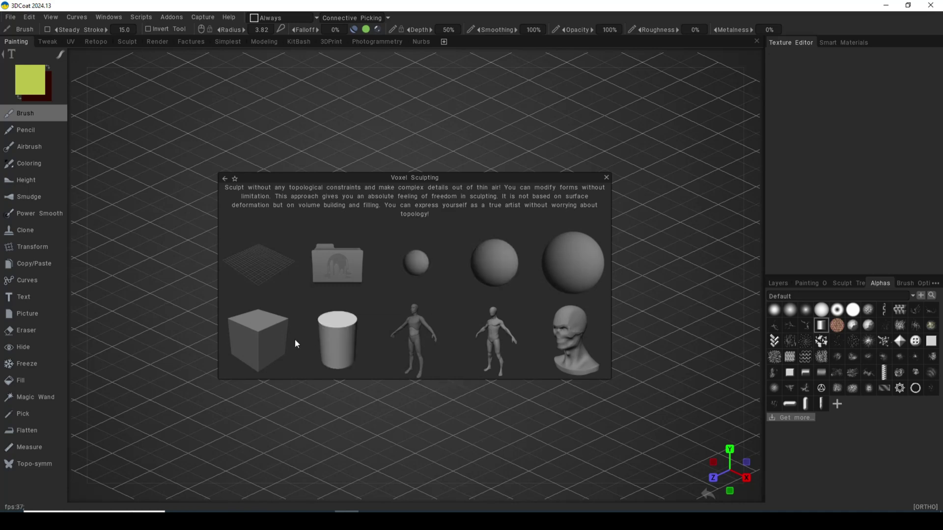
left_click(269, 339)
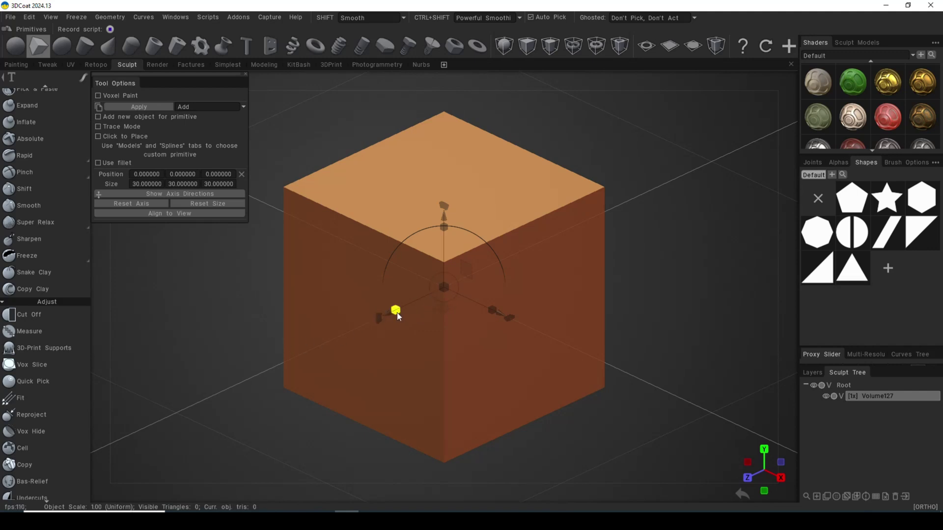
left_click_drag(402, 313, 429, 301)
Preview the box in perspective, return to orthographic projection, and apply the primitive with the Add operation.
mouse_move(687, 68)
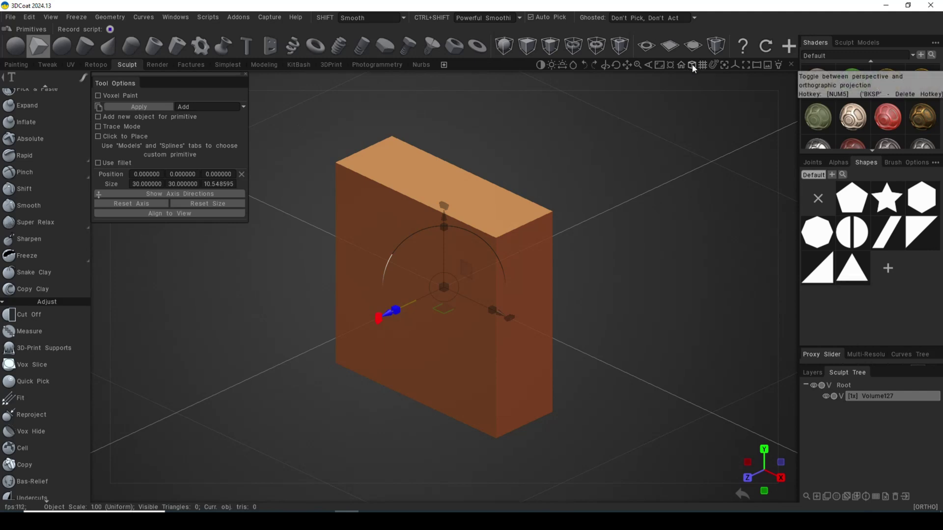
left_click(692, 67)
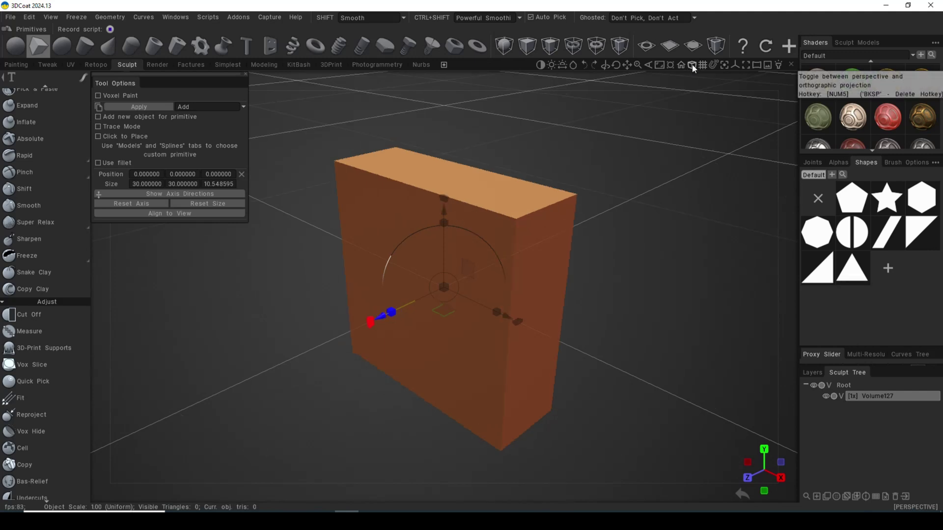
left_click(693, 67)
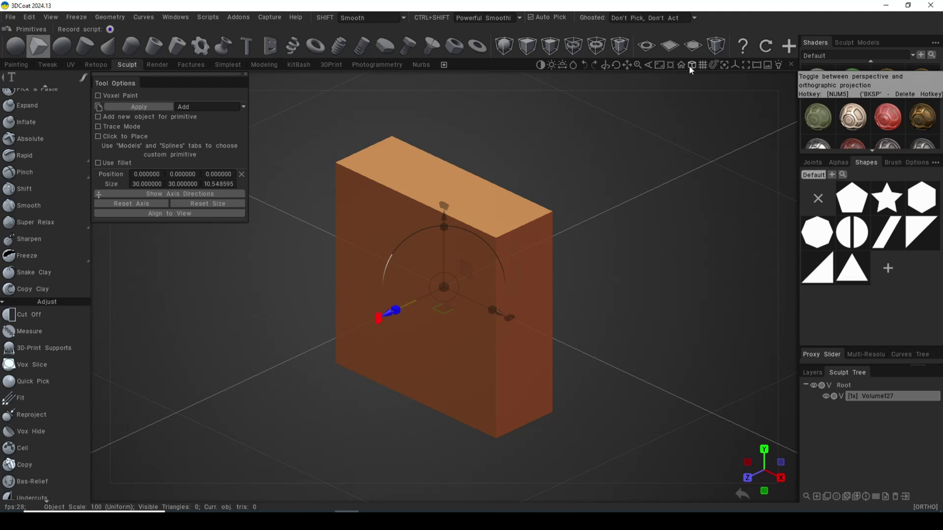
left_click(147, 107)
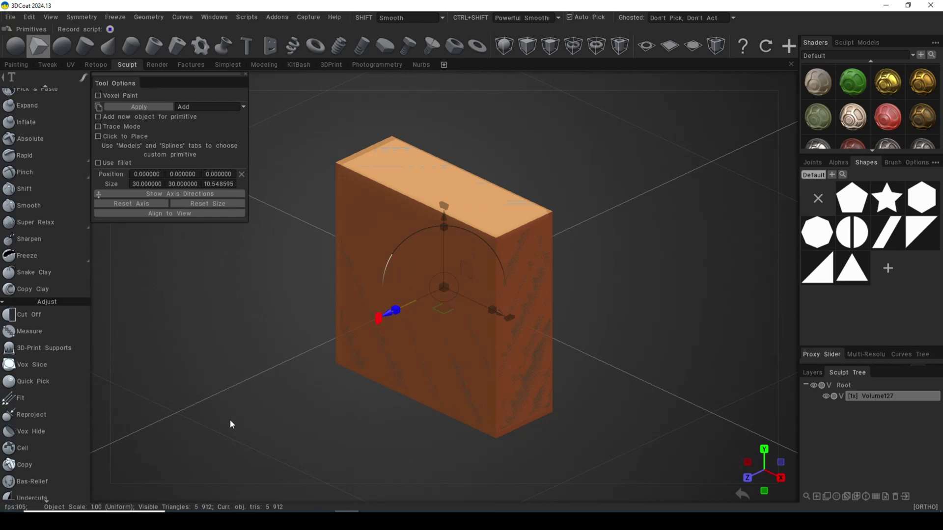
Increase the volume's resolution with Res+ four times, up to 16x.
key("space")
key("space")
key("space")
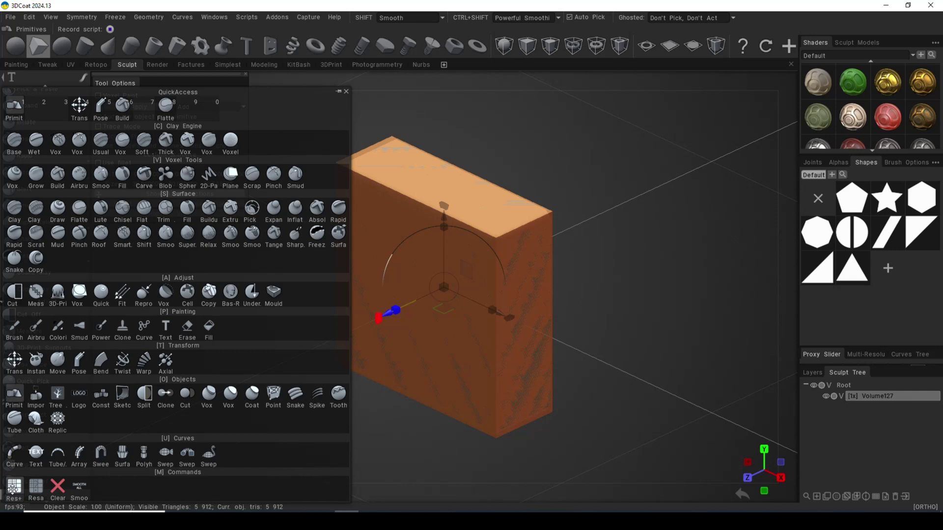
left_click(15, 486)
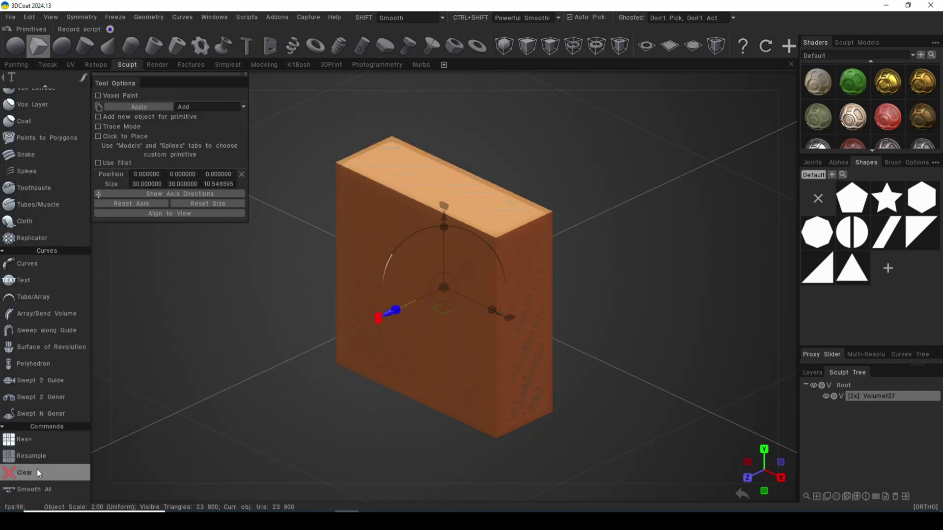
key("space")
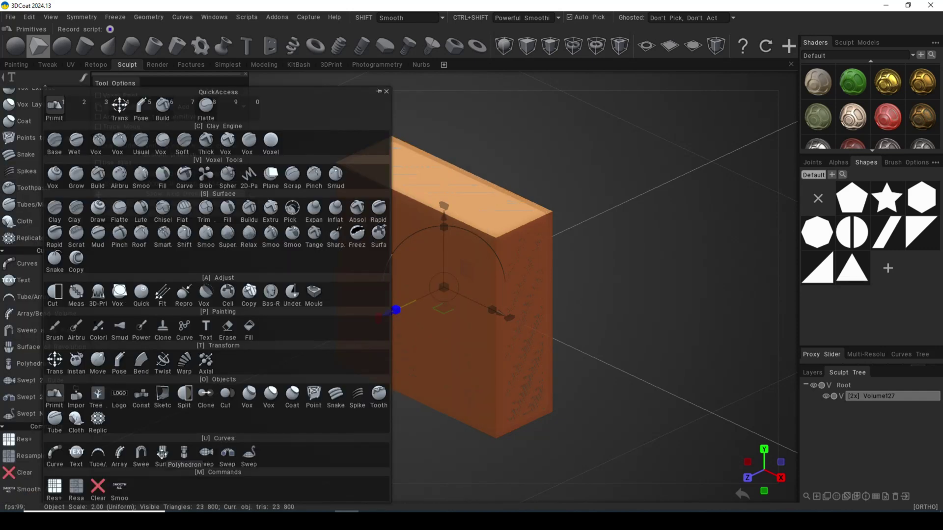
left_click(55, 486)
key("space")
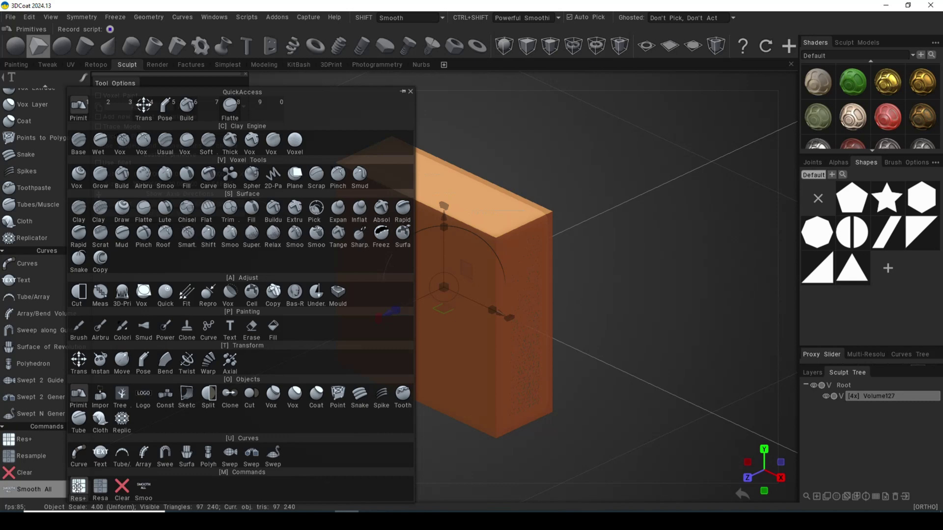
left_click(79, 486)
key("space")
key("space")
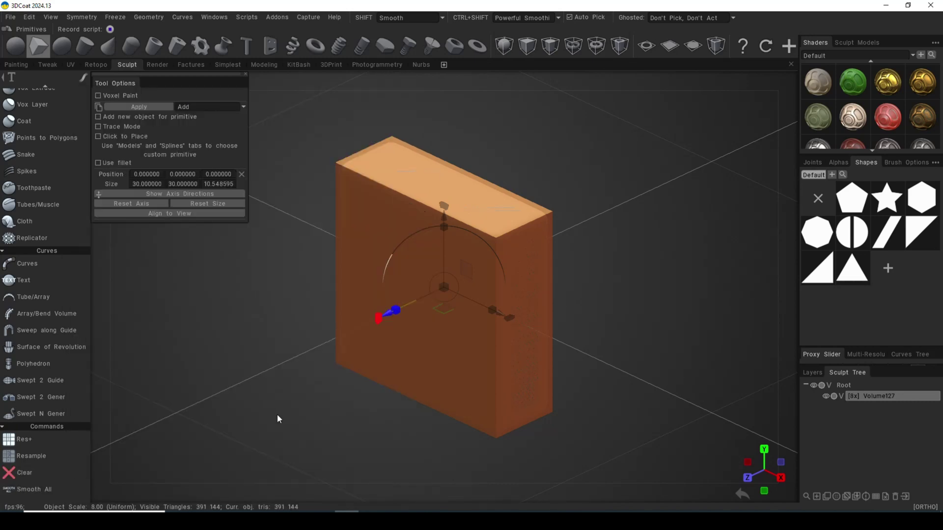
key("space")
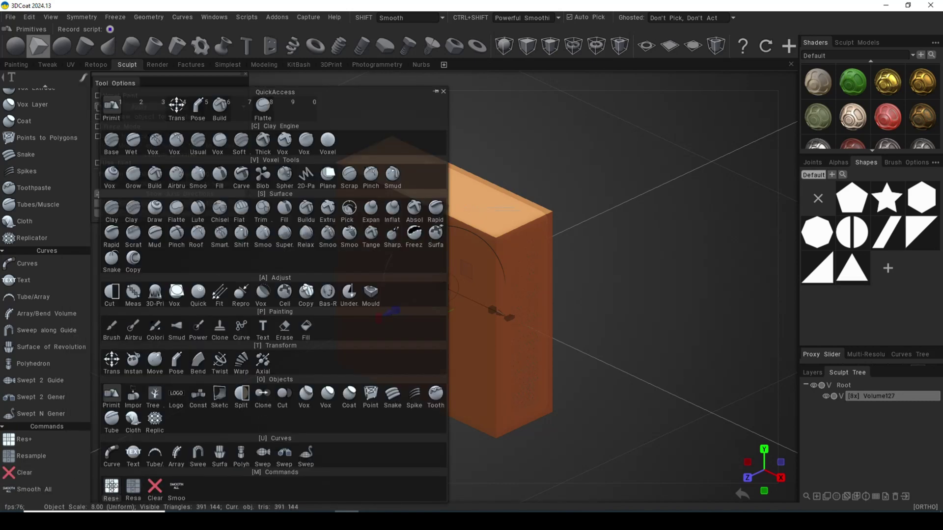
left_click(111, 486)
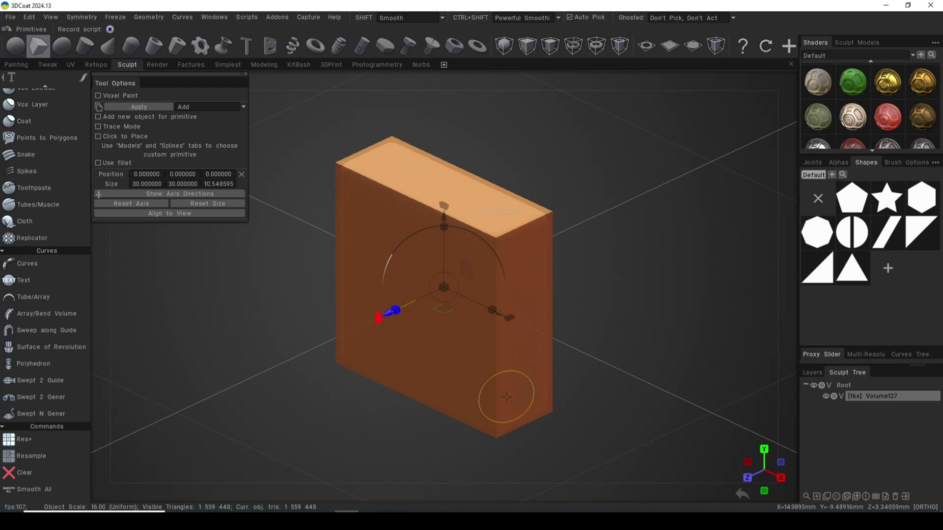
From the right view, trim the block's rounded top and bottom ends flat with rectangular Cut Off selections.
mouse_move(511, 402)
left_mouse_down("alt")
mouse_move(533, 392)
mouse_move(457, 396)
left_mouse_up("alt")
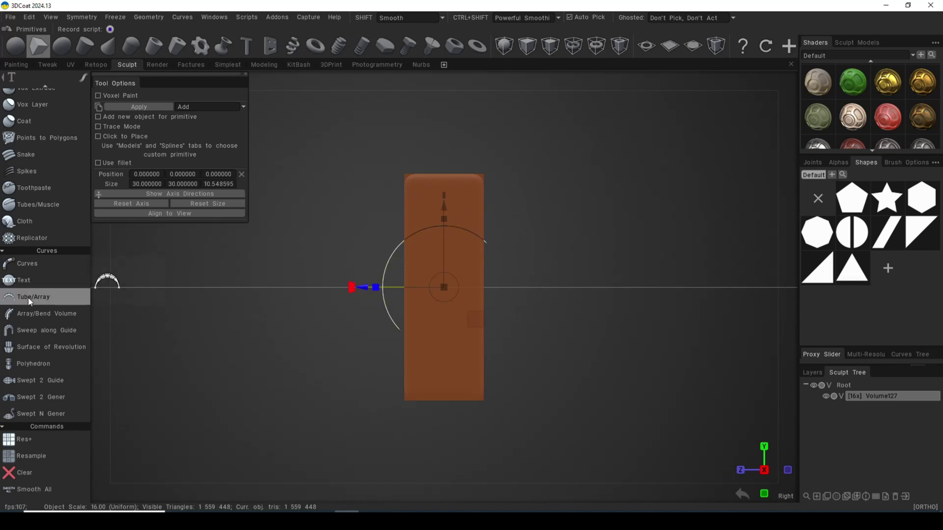
scroll(27, 304, "up", 6)
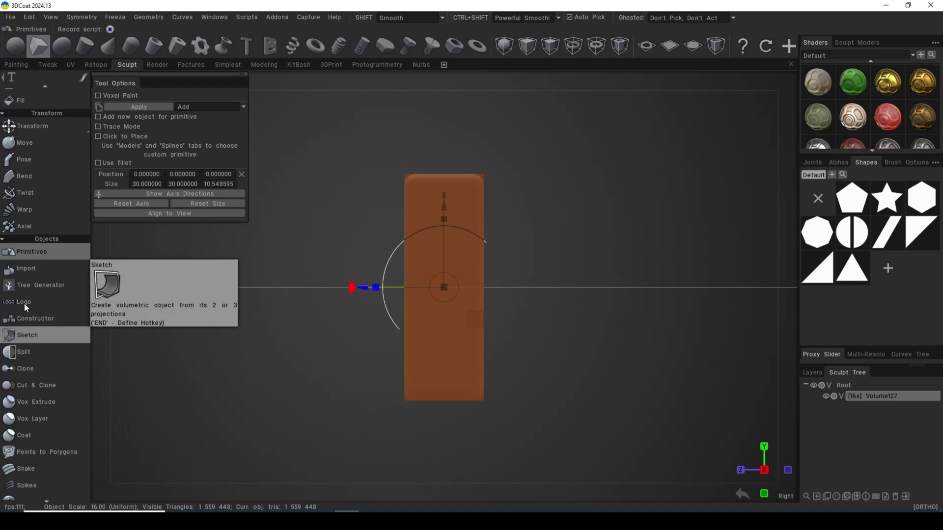
scroll(24, 317, "up", 5)
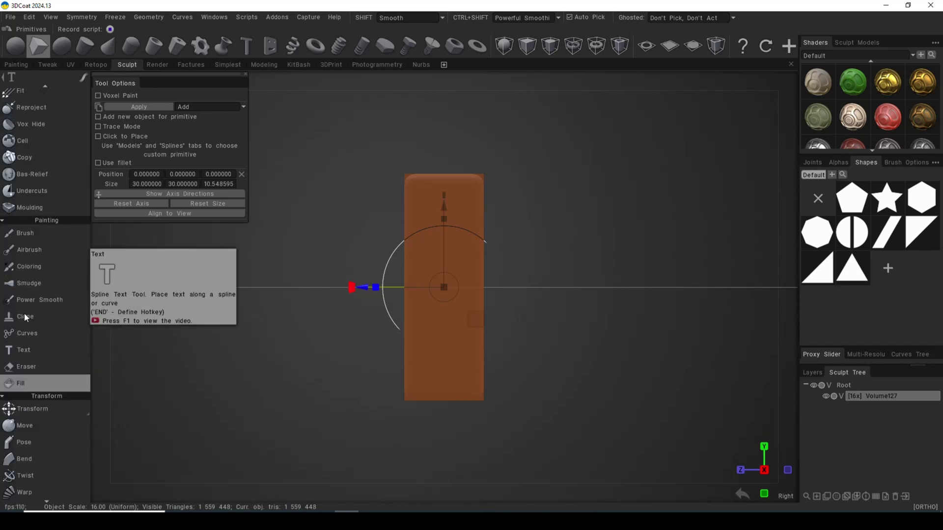
scroll(25, 314, "up", 7)
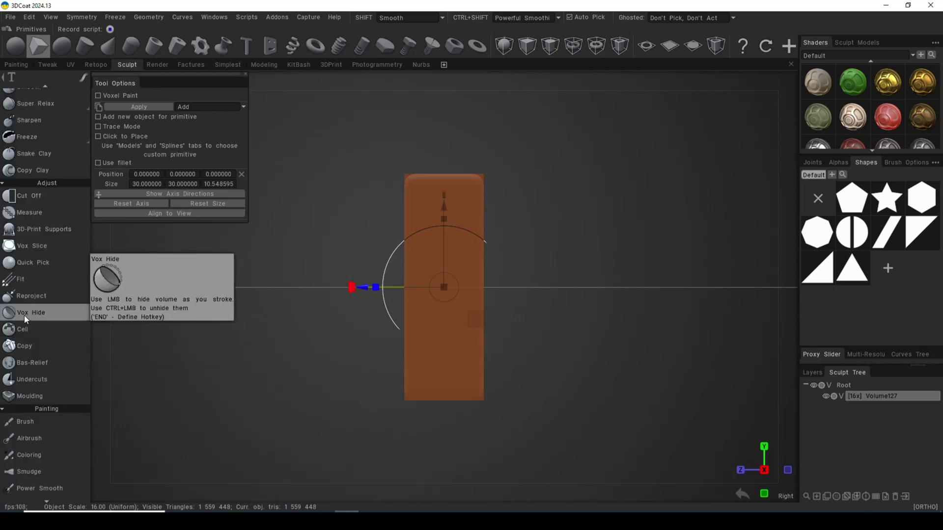
left_click(43, 195)
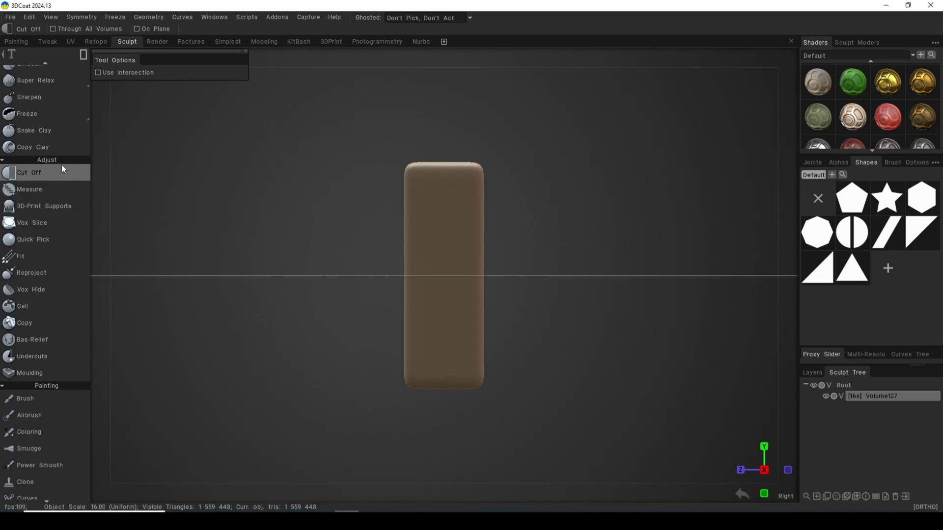
mouse_move(78, 73)
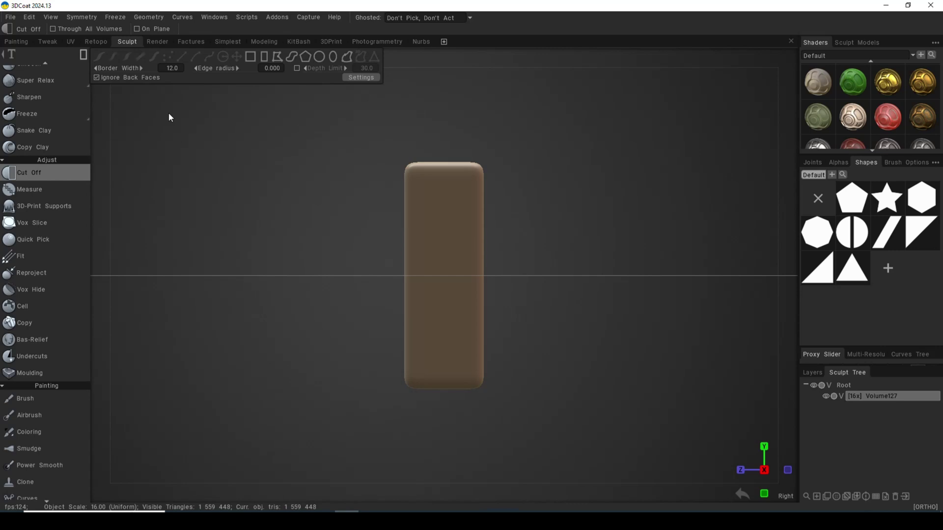
left_click_drag(363, 140, 529, 184)
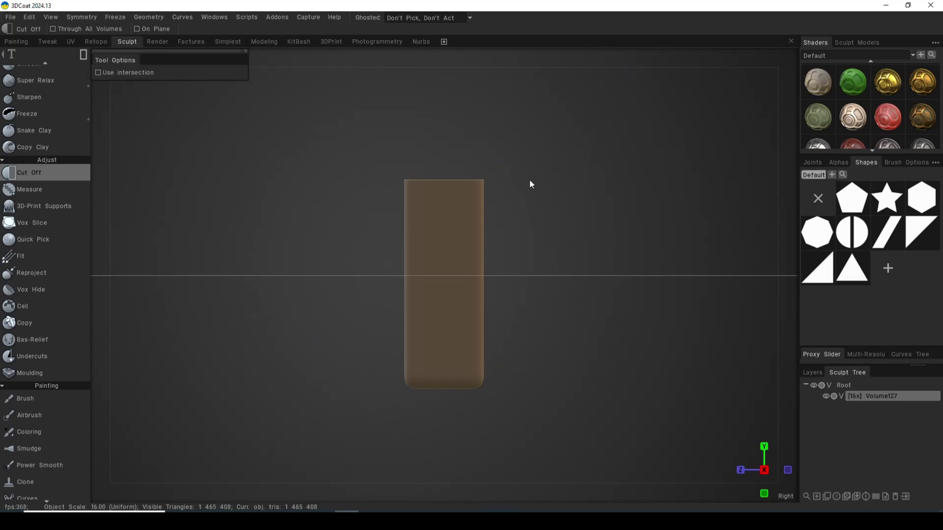
mouse_move(85, 54)
mouse_move(369, 371)
left_mouse_down()
mouse_move(452, 385)
mouse_move(526, 428)
left_mouse_up()
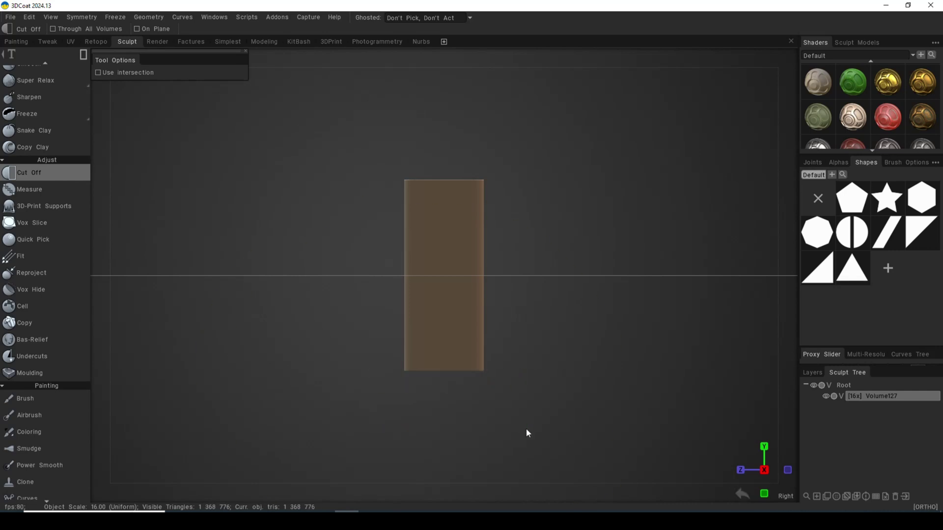
Roll the right view so Z points up and trim the block's rounded front and back faces flat with rectangular cuts.
left_click(762, 472)
key("KP_2")
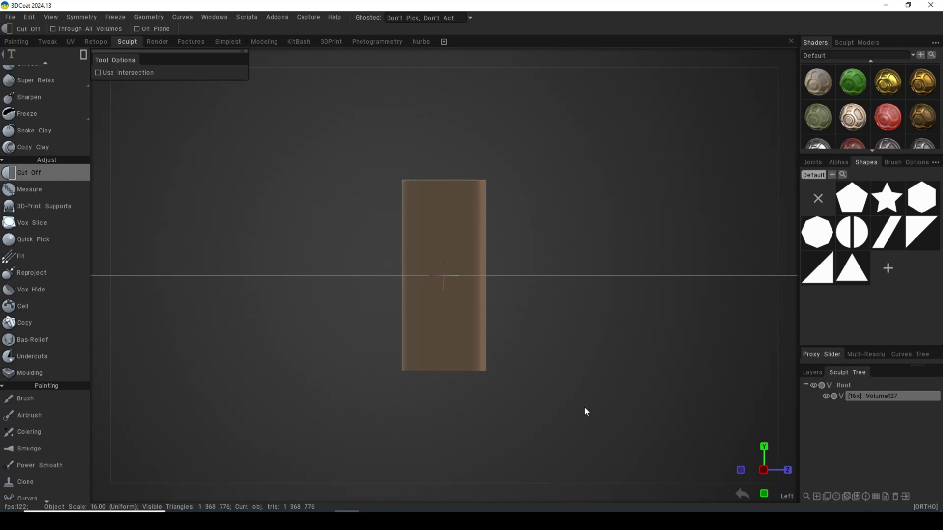
key("KP_6")
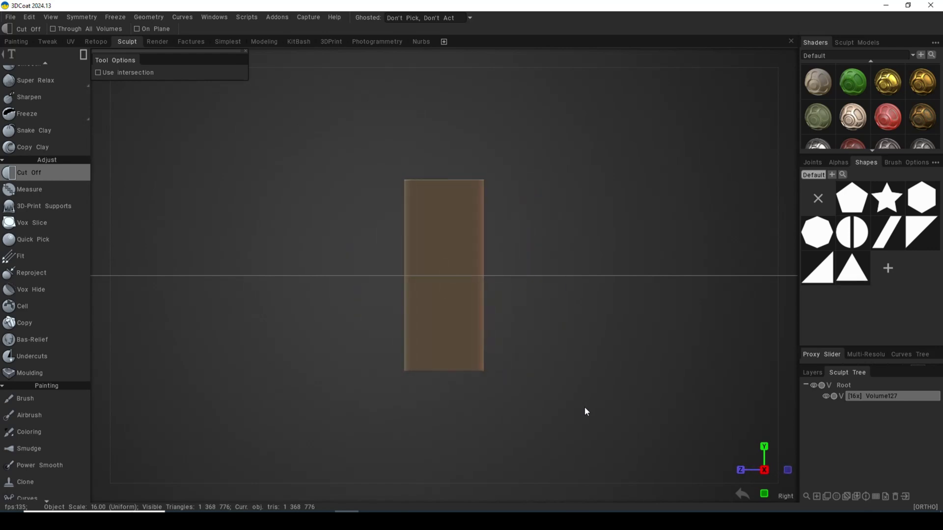
key("KP_9")
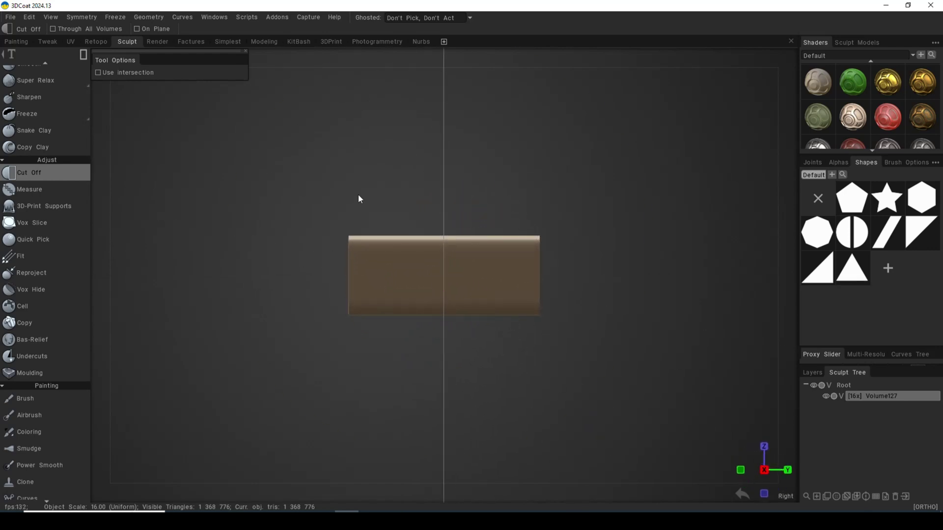
left_click_drag(300, 213, 567, 246)
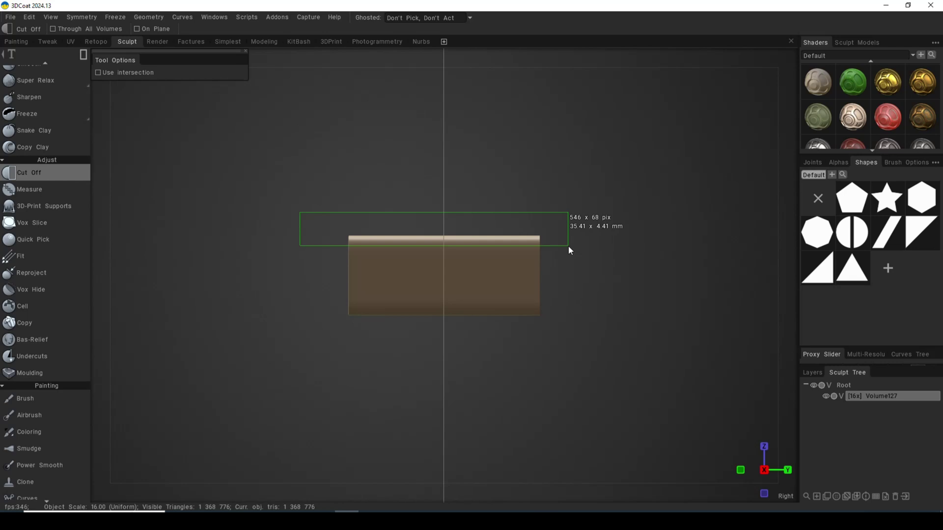
left_click_drag(276, 338, 635, 303)
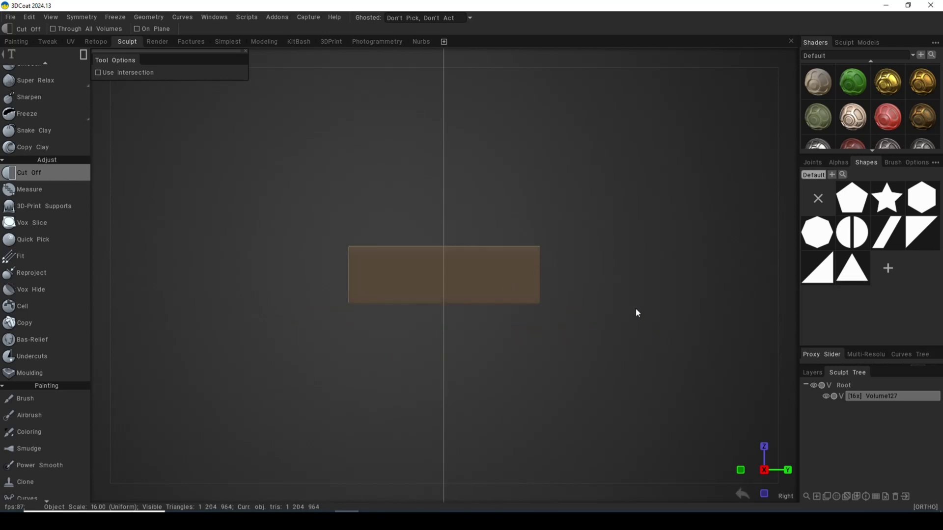
Try to cut away the block's upper and lower front corners from the right view, leaving a central block on a thin back plate.
left_click(764, 471)
mouse_move(688, 431)
left_mouse_down()
mouse_move(730, 492)
mouse_move(719, 470)
left_mouse_up()
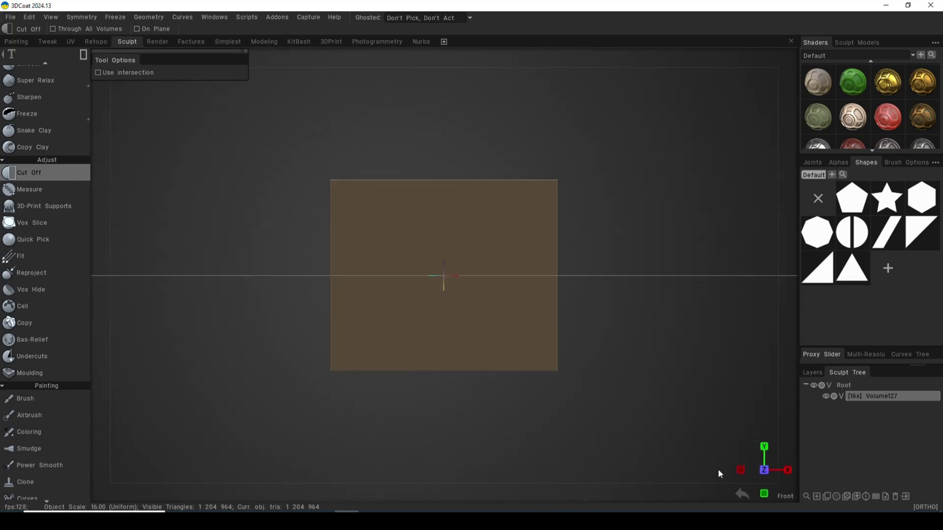
key("KP_6")
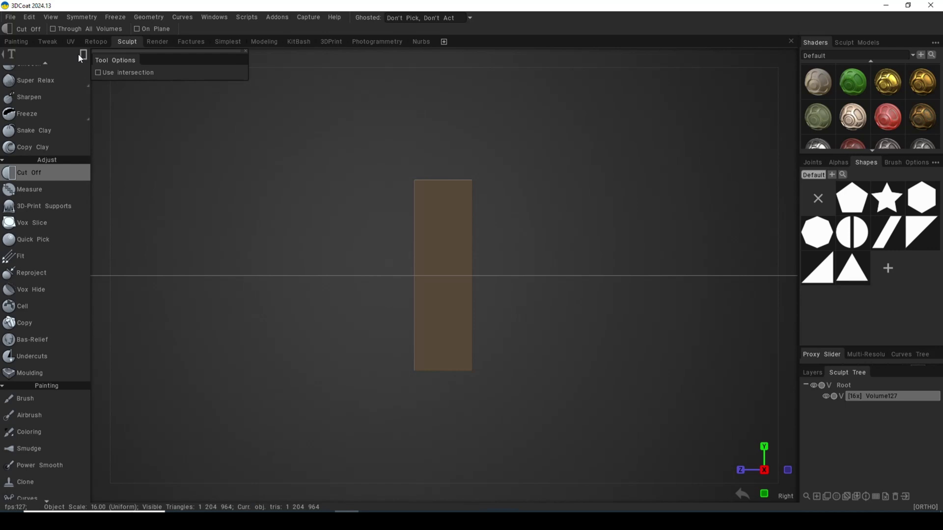
left_click_drag(379, 155, 465, 235)
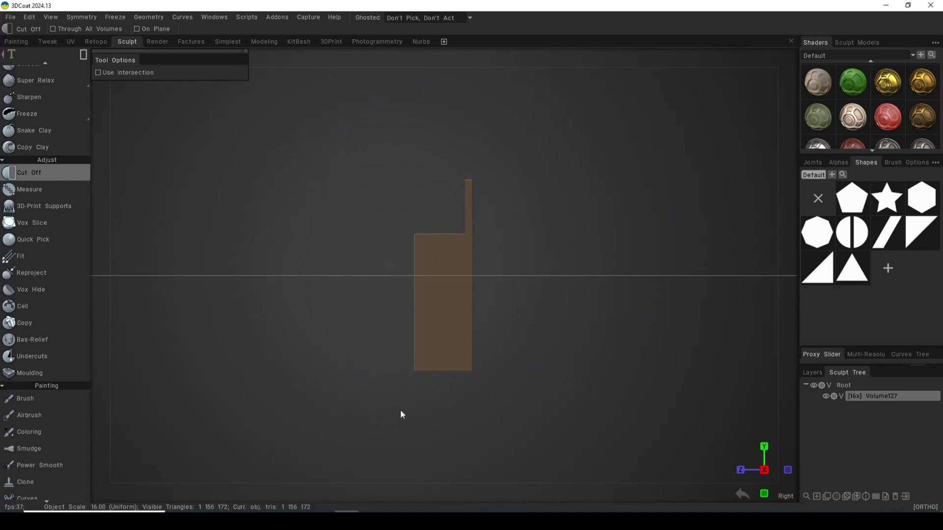
left_click_drag(382, 401, 459, 307)
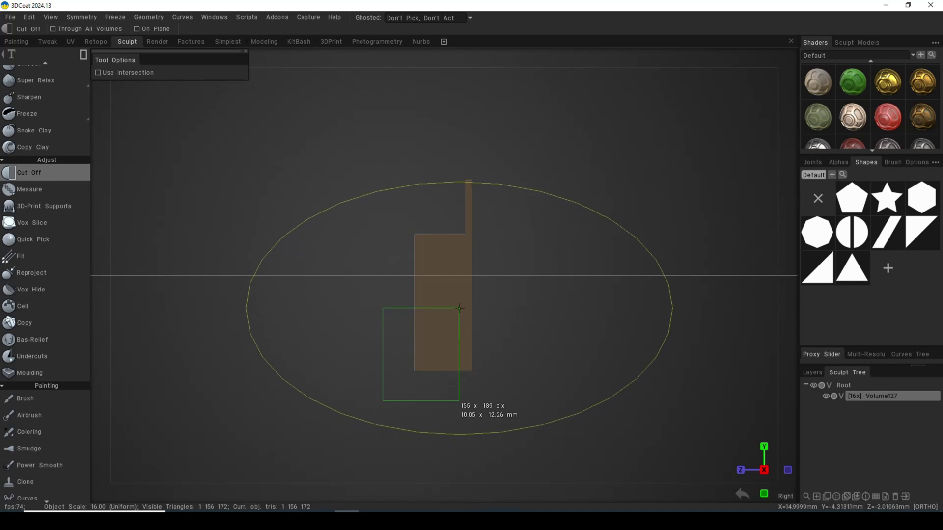
mouse_move(459, 307)
left_mouse_down()
mouse_move(463, 239)
mouse_move(466, 337)
mouse_move(466, 312)
left_mouse_up()
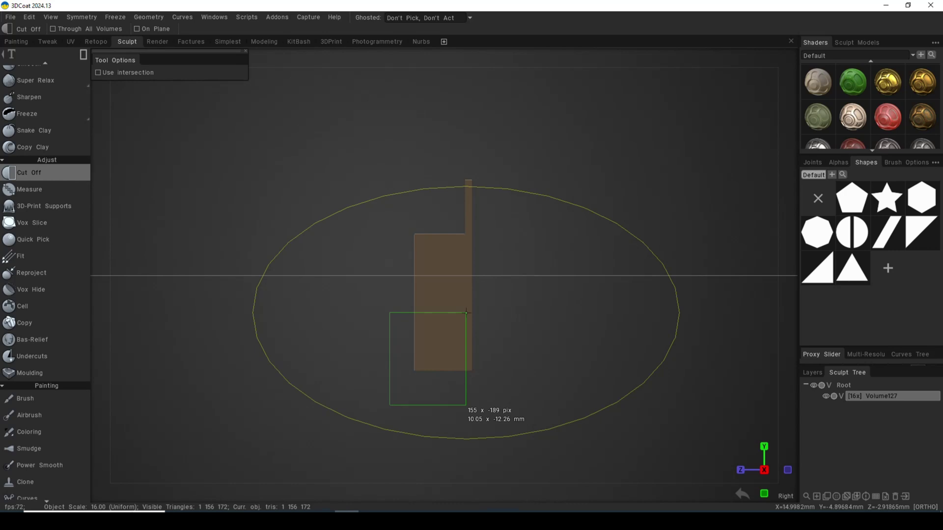
left_click_drag(466, 312, 466, 313)
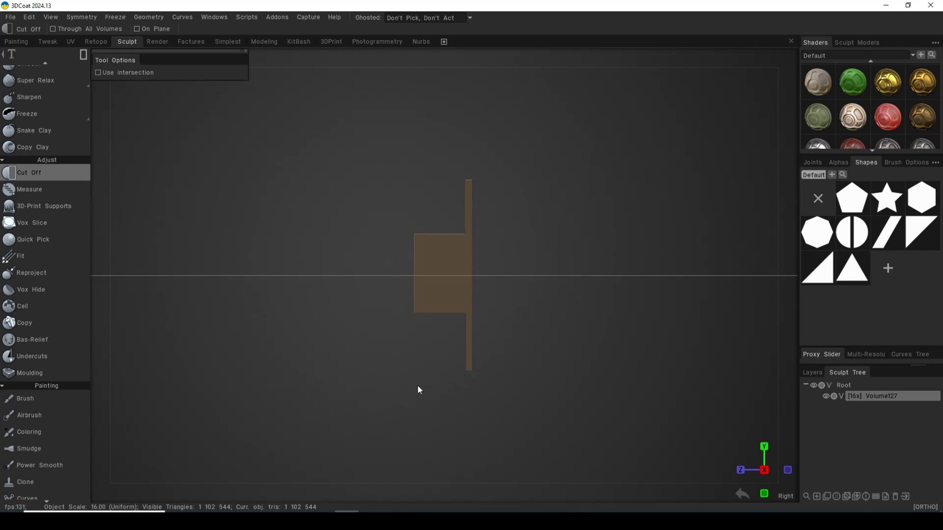
Undo the two corner cuts and the back-face trim, and cut a thinner strip off the block's rounded back face.
key("ctrl+z")
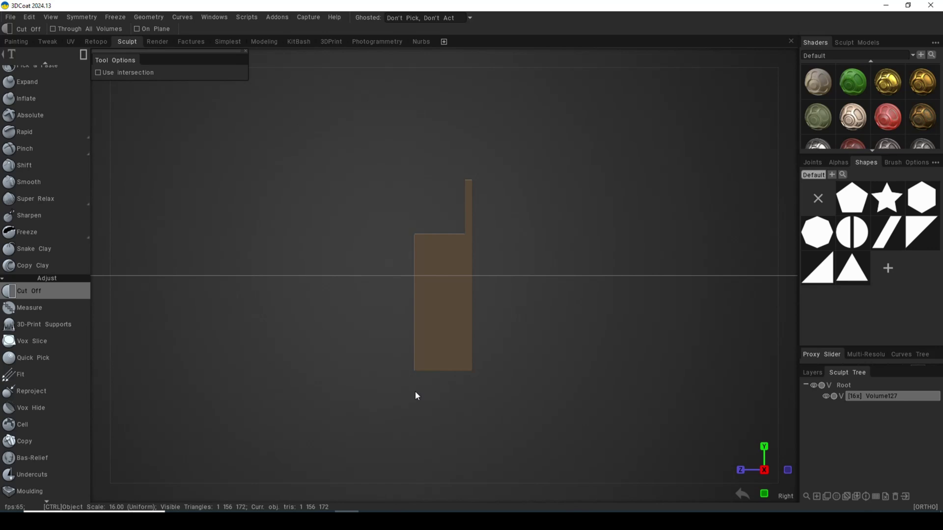
key("ctrl+z")
key("ctrl+z")
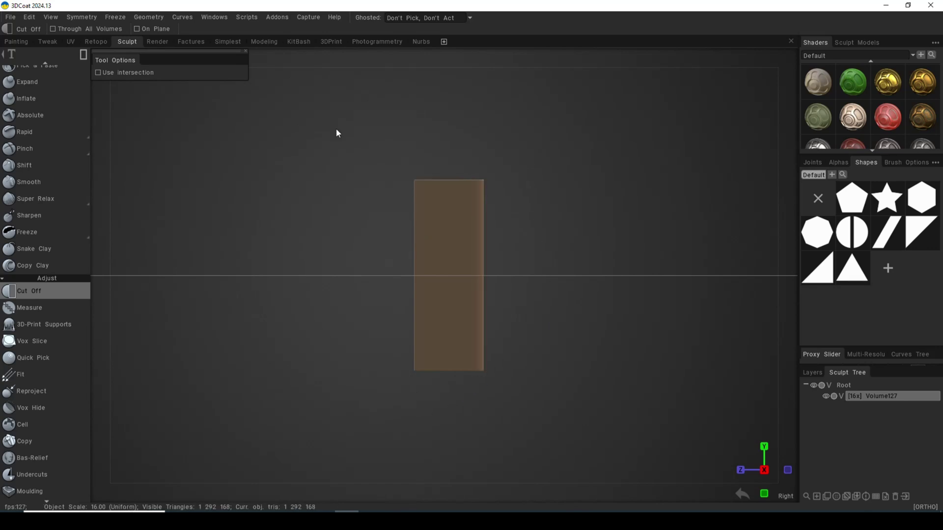
left_click_drag(520, 148, 479, 449)
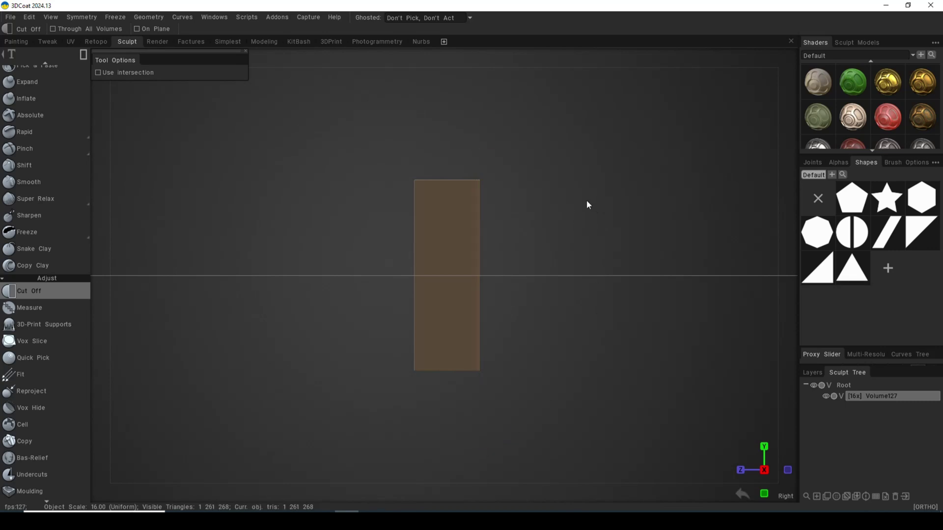
Enable Y-axis mirror symmetry and cut away the block's upper and lower front corners with a rectangle about 11.35 by 12.65 mm.
key("s")
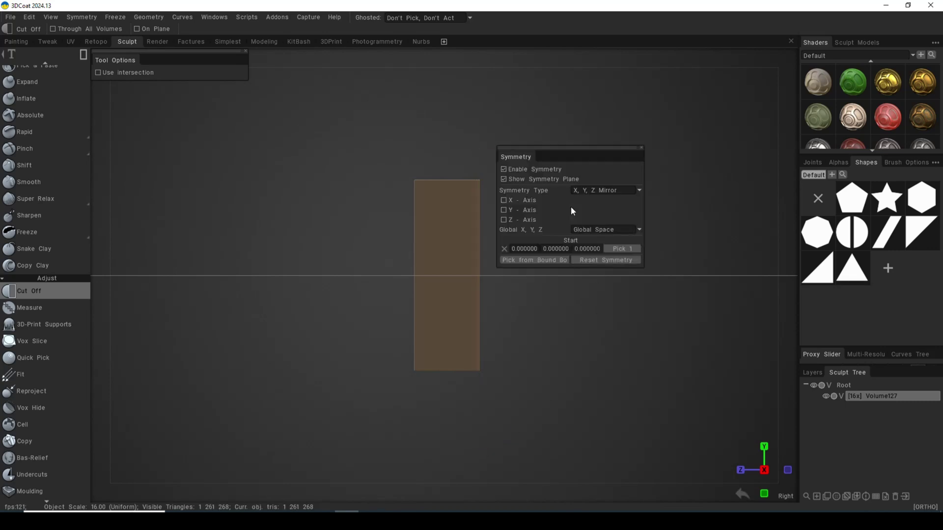
left_click(504, 210)
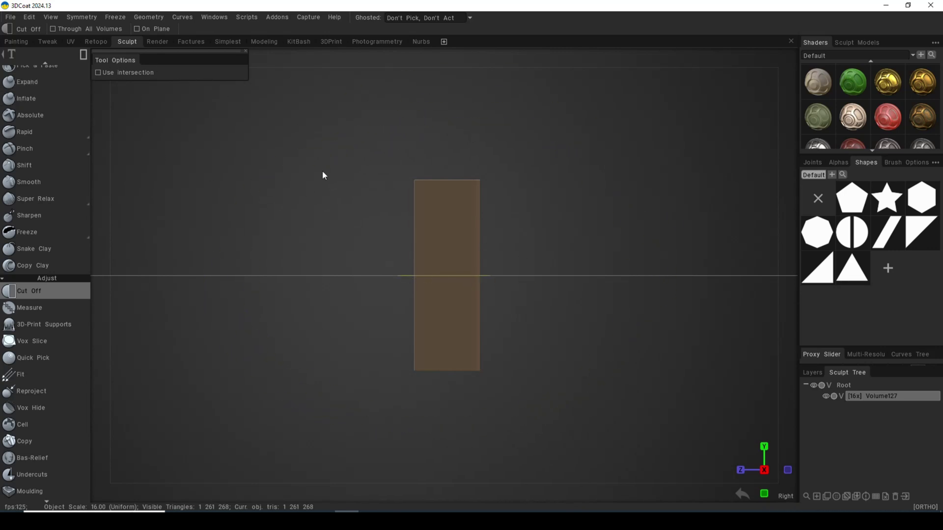
left_click_drag(387, 147, 475, 243)
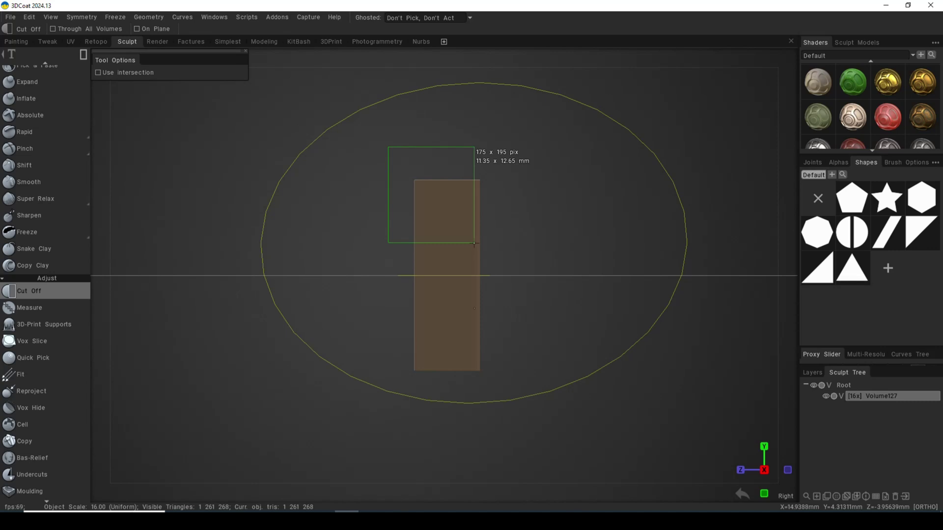
left_click_drag(475, 243, 474, 243)
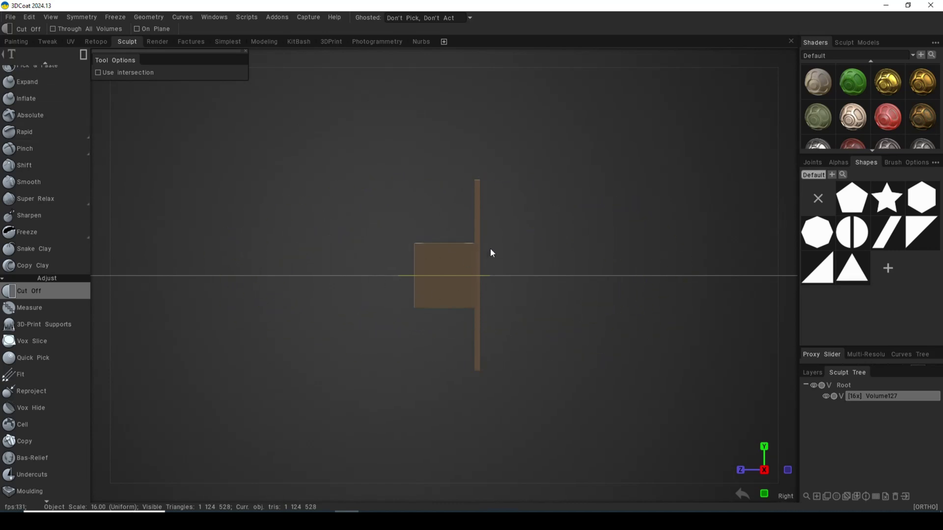
Hollow out the central block from the back with a mirrored rectangular cut about 9.3 mm deep, leaving thin walls.
left_click_drag(490, 248, 419, 280)
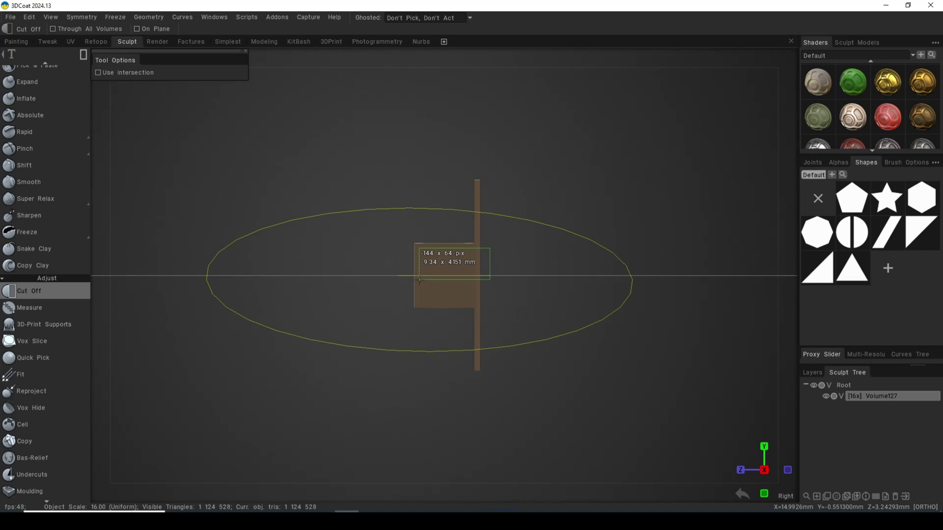
left_click_drag(419, 280, 419, 276)
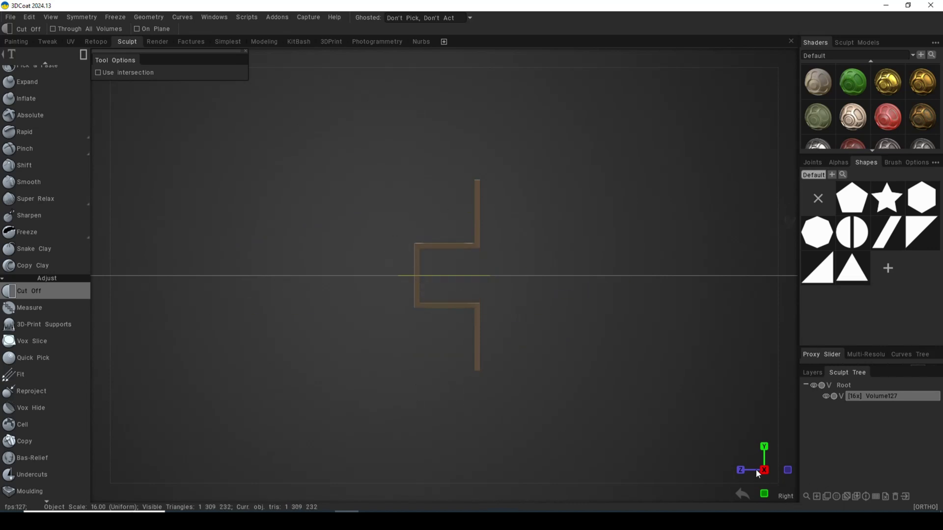
Switch to the front view and enable X-axis mirror symmetry in addition to the Y axis.
left_click_drag(763, 472, 706, 479)
key("KP_2")
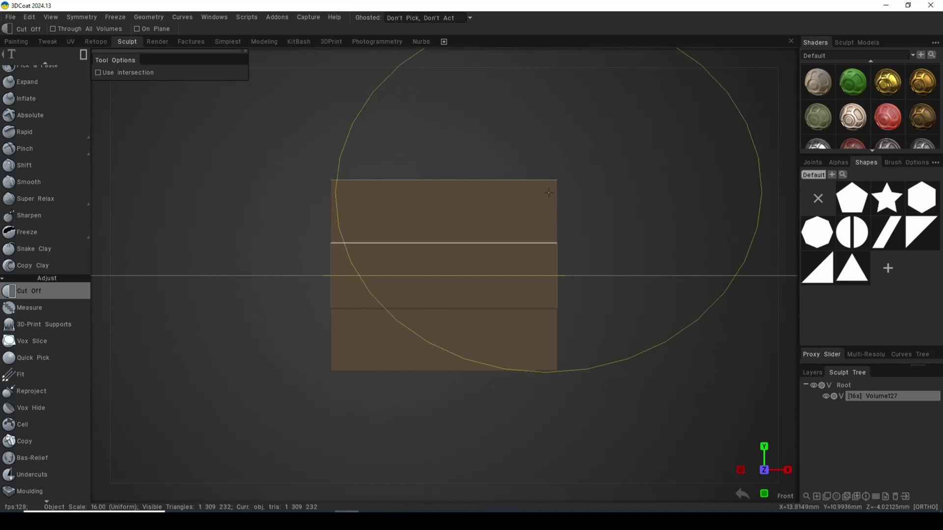
key("Escape")
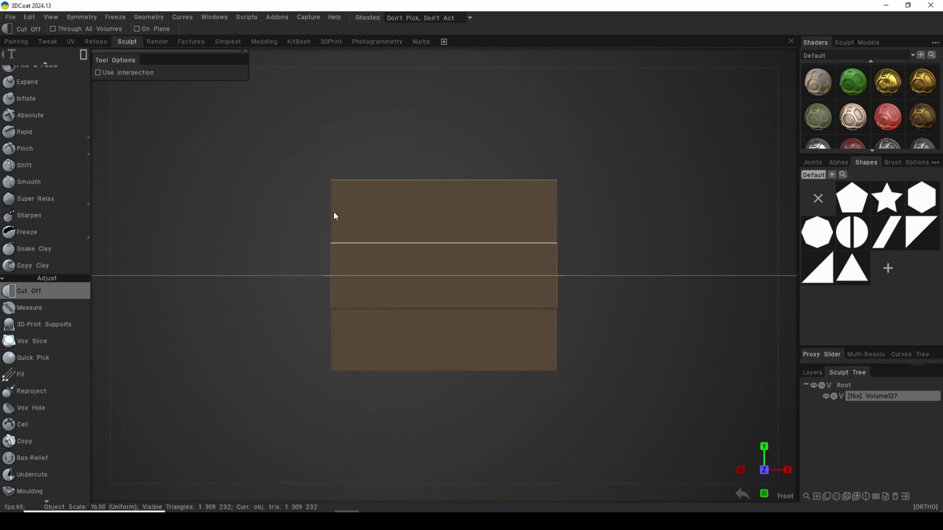
key("Escape")
left_click(529, 368)
key("Escape")
key("s")
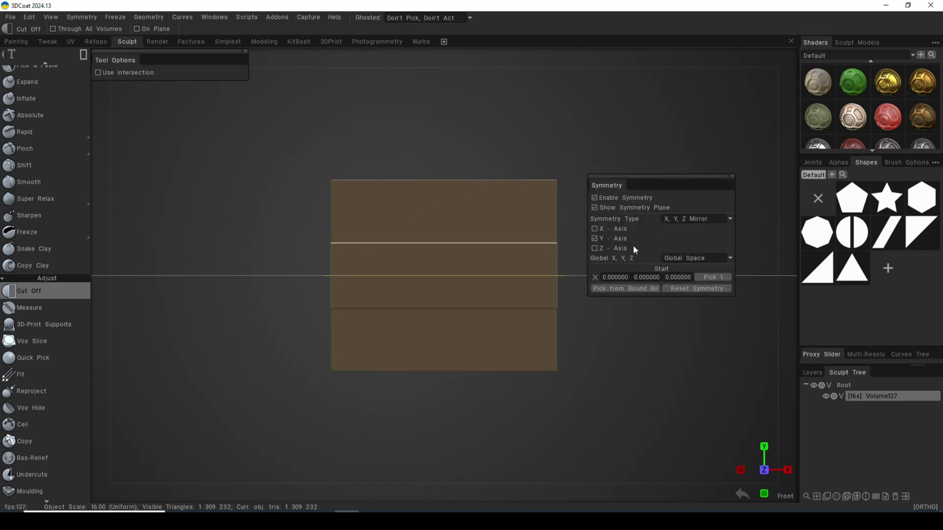
left_click(594, 249)
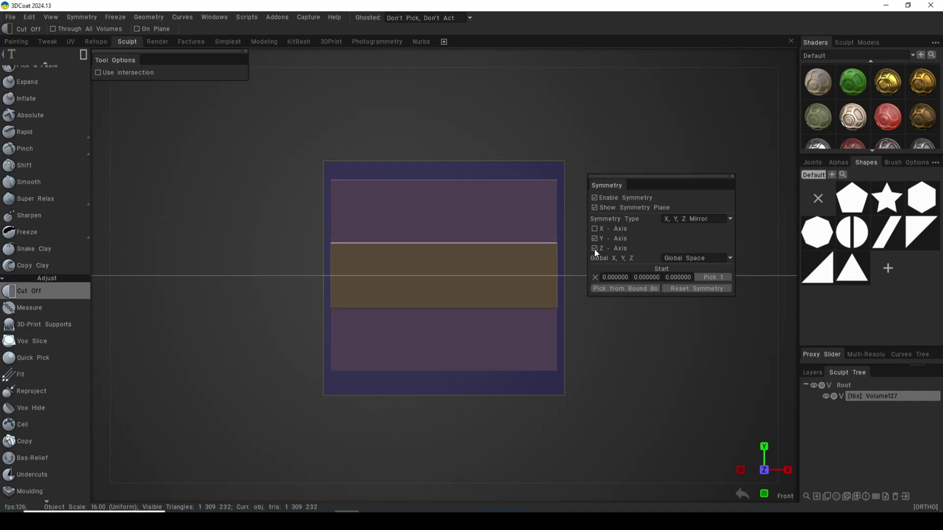
left_click(594, 248)
left_click(595, 229)
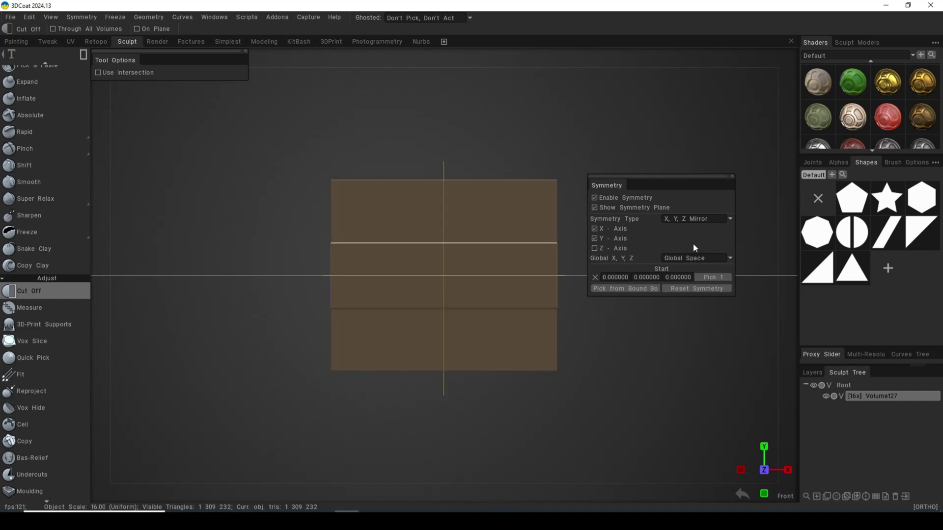
Cut round mounting holes about 1.7 mm in diameter through the flanges' four outer corners with a mirrored circular selection.
mouse_move(82, 56)
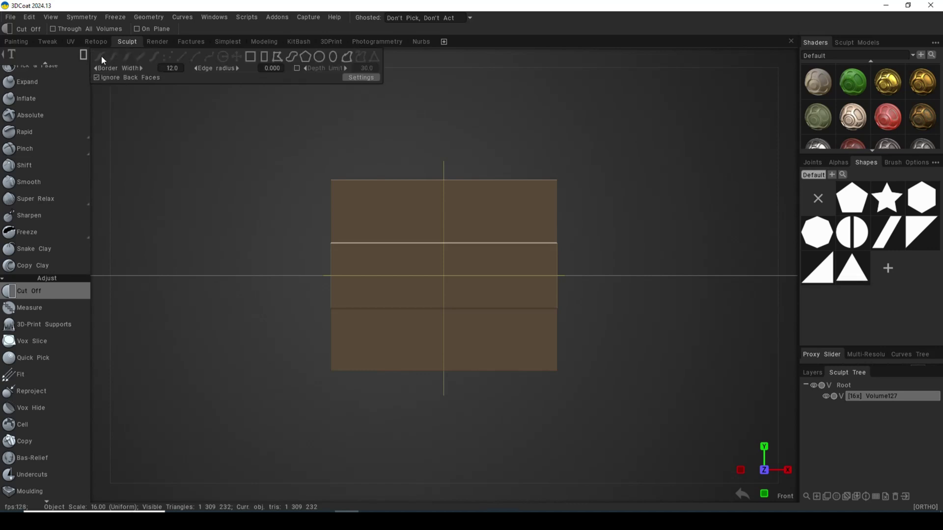
left_click(319, 57)
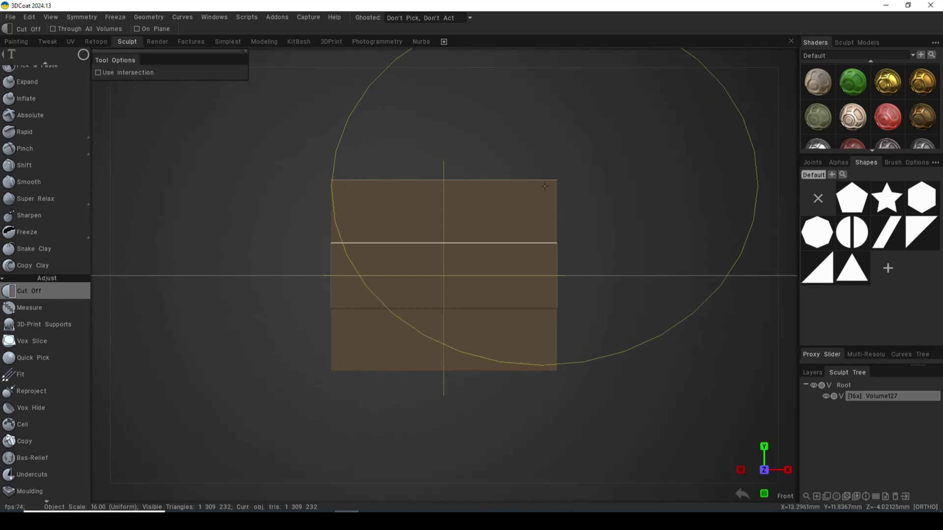
left_click_drag(545, 186, 542, 186)
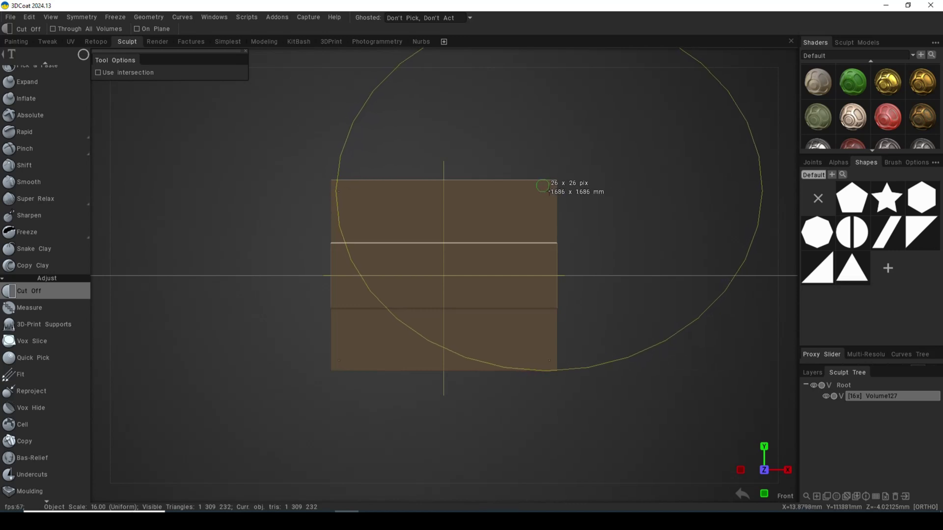
left_click_drag(542, 186, 543, 191)
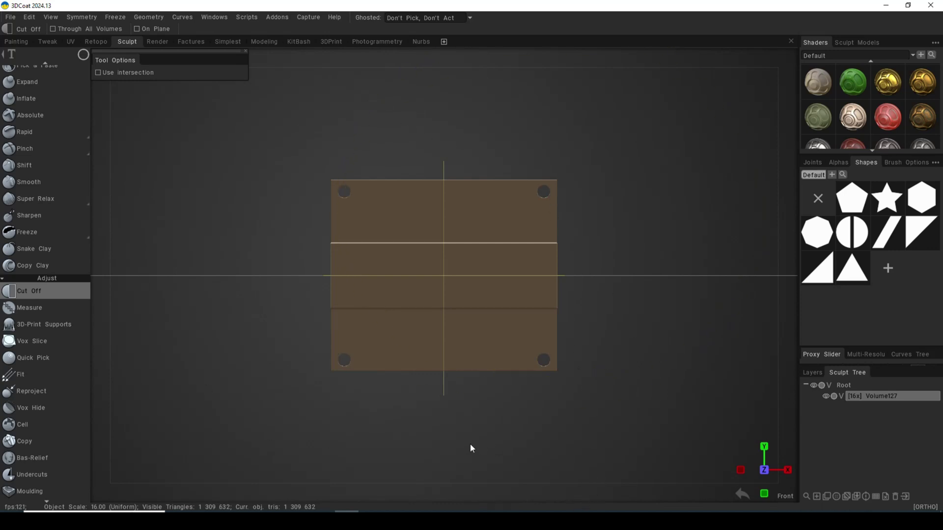
middle_click_drag(473, 458, 480, 464)
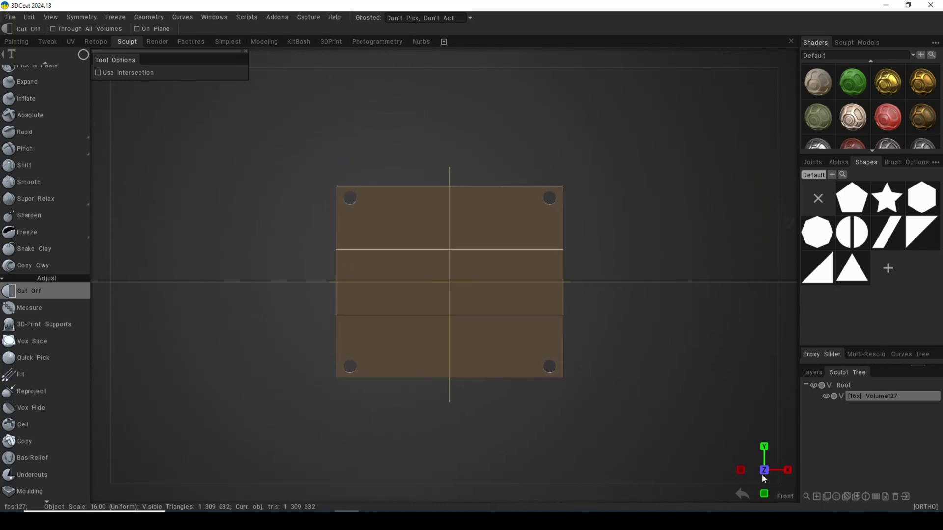
mouse_move(762, 475)
left_mouse_down()
mouse_move(710, 475)
mouse_move(748, 471)
left_mouse_up()
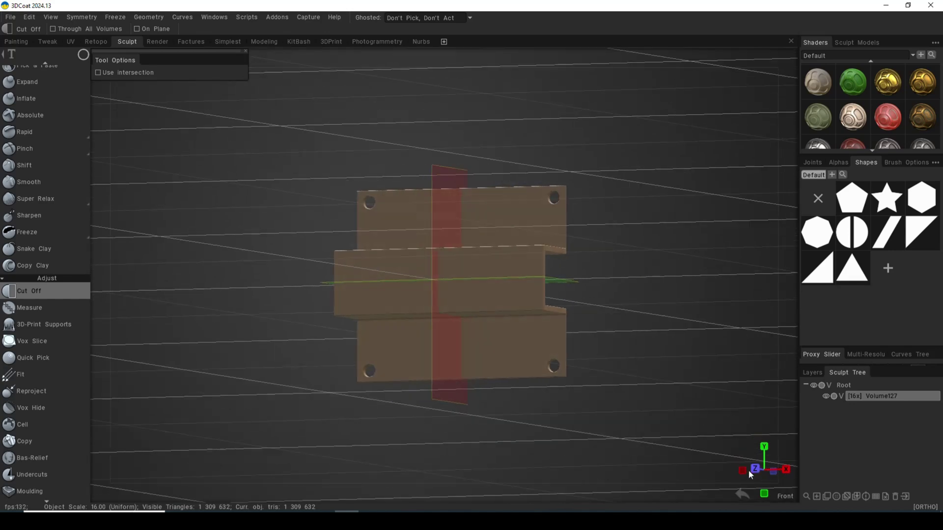
From the front view, cut a horizontal slot through the centre of the raised face with a mirrored rectangle about 13.5 by 3.2 mm, edge radius 30.
key("KP_2")
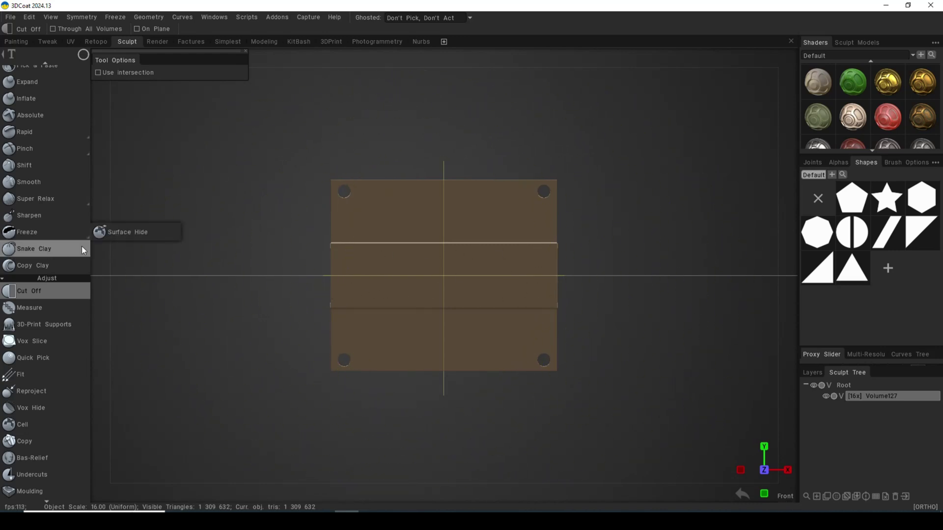
mouse_move(82, 57)
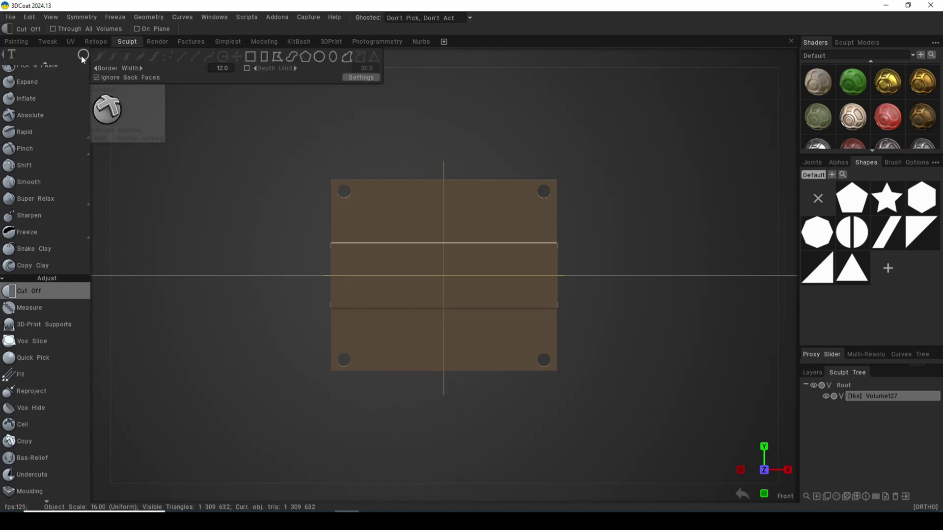
left_click(263, 57)
mouse_move(83, 56)
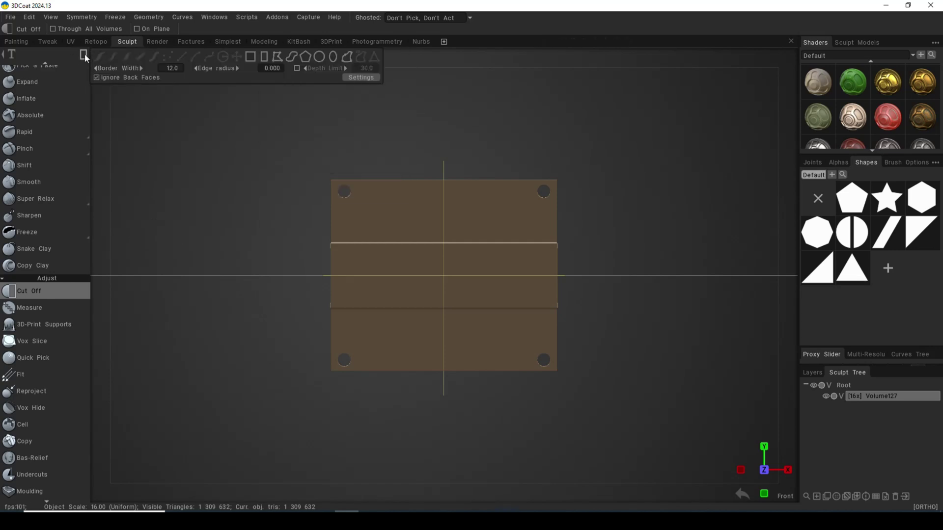
left_click(273, 68)
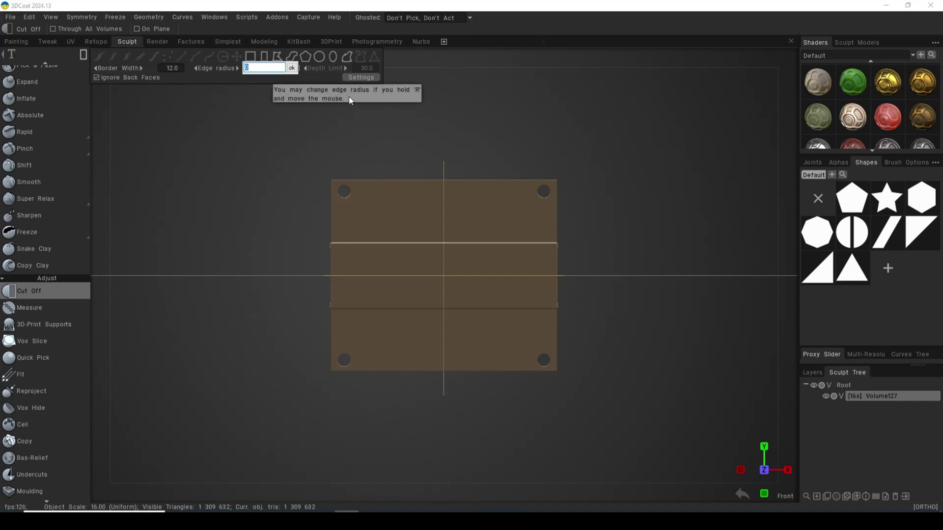
type("30")
key("Return")
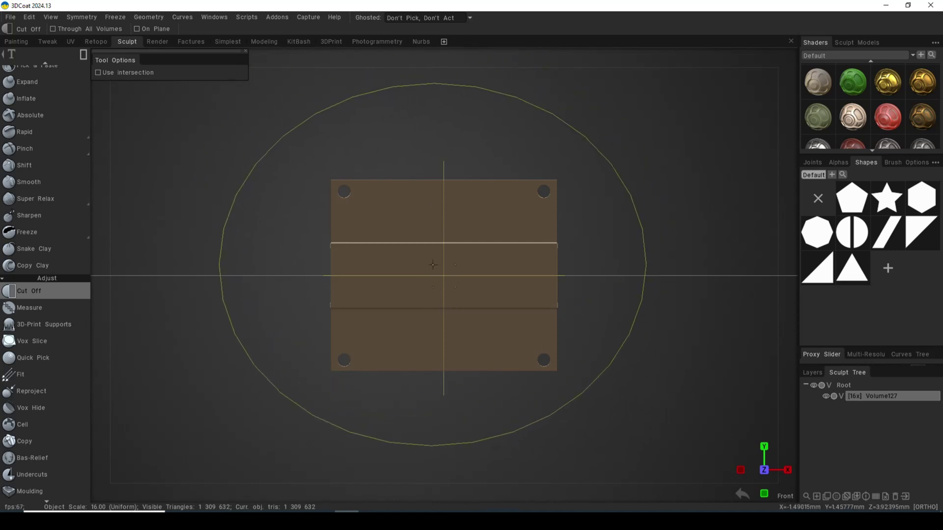
left_click_drag(433, 265, 536, 288)
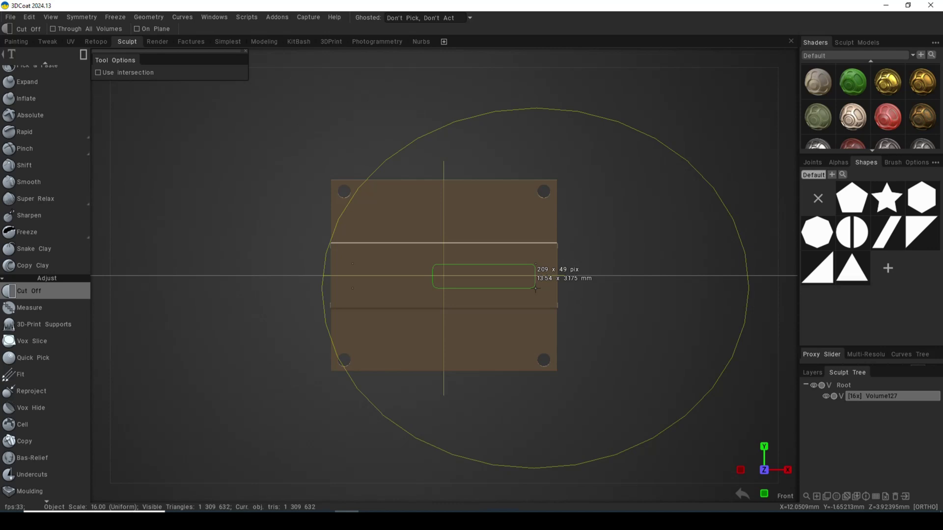
left_click_drag(536, 289, 536, 289)
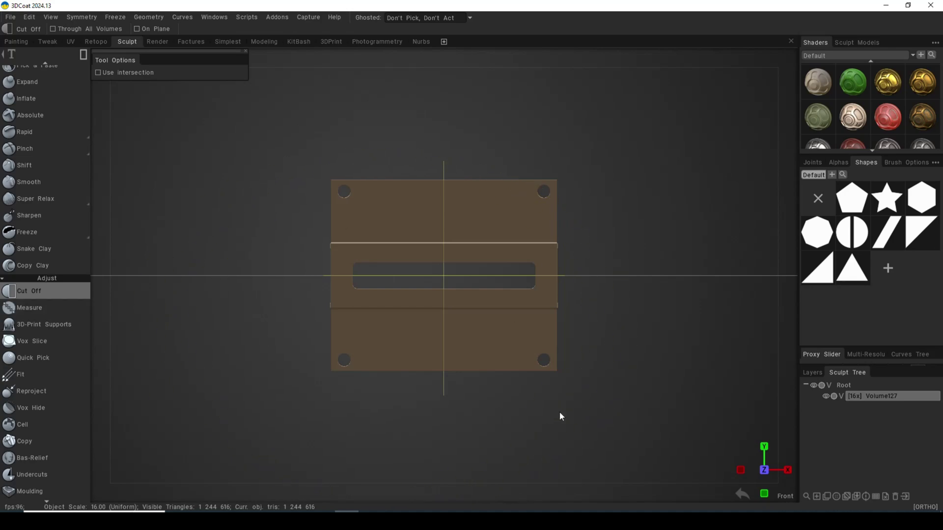
Switch to perspective projection and turn off the X and Y mirror symmetry to inspect the bracket from several angles.
left_click_drag(766, 474, 701, 457)
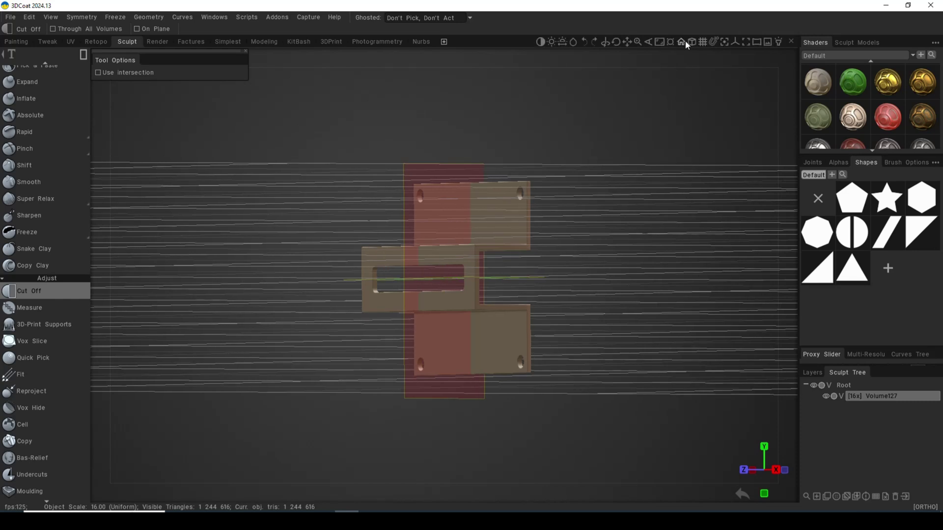
left_click(692, 42)
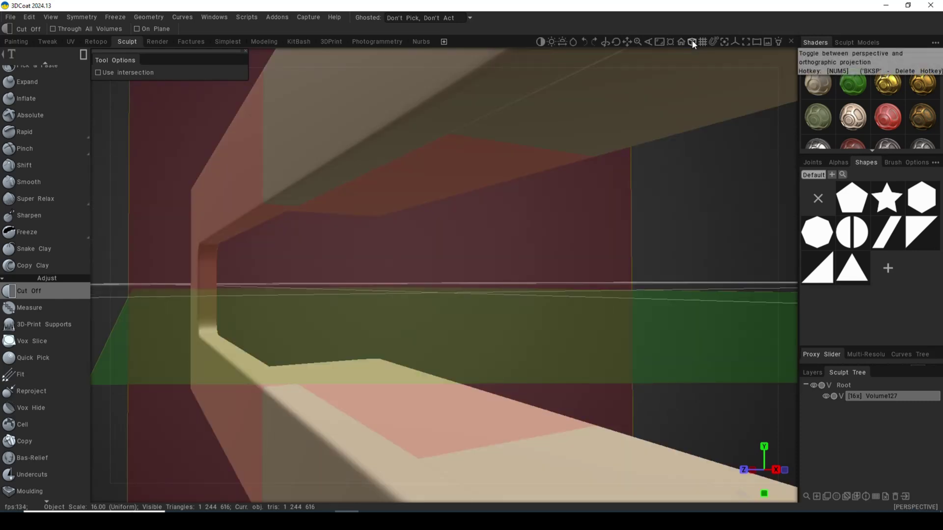
scroll(634, 175, "down", 4)
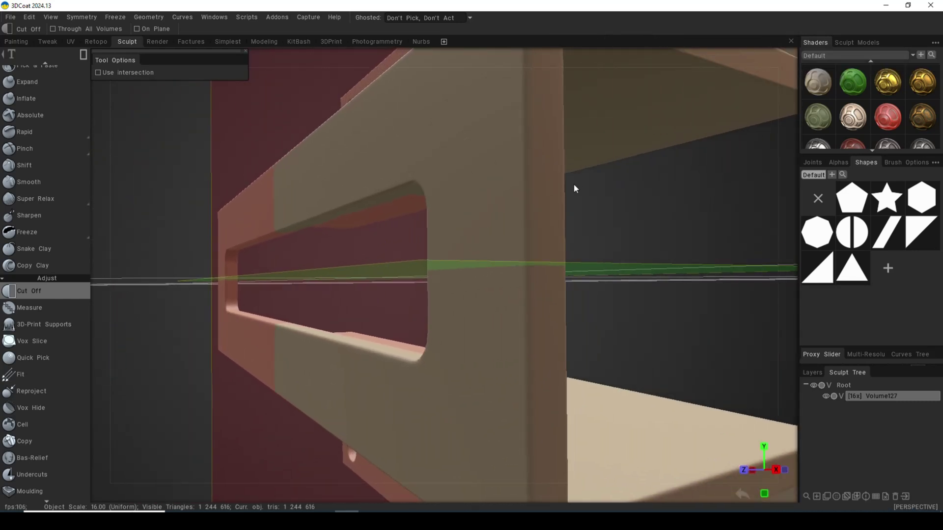
key("s")
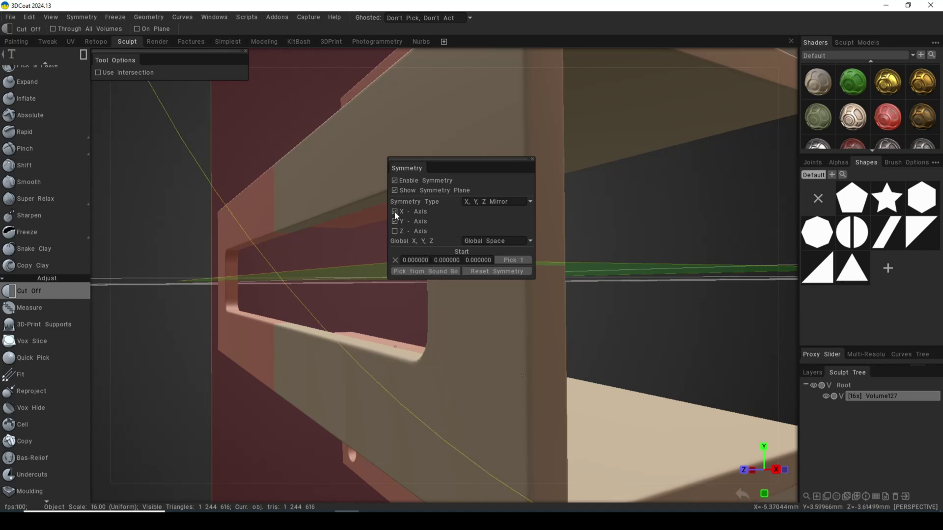
left_click(394, 211)
left_click(394, 221)
left_click(394, 231)
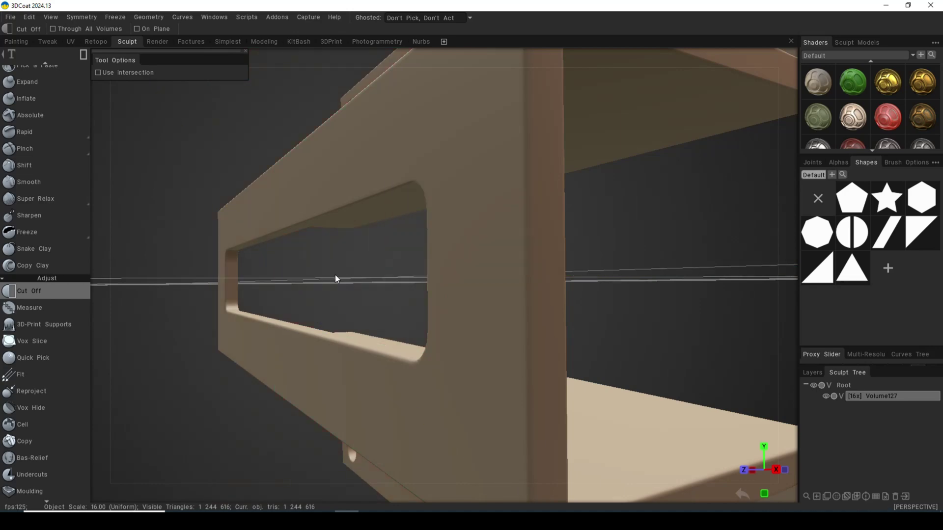
scroll(295, 315, "down", 4)
left_click_drag(261, 352, 459, 421, "alt")
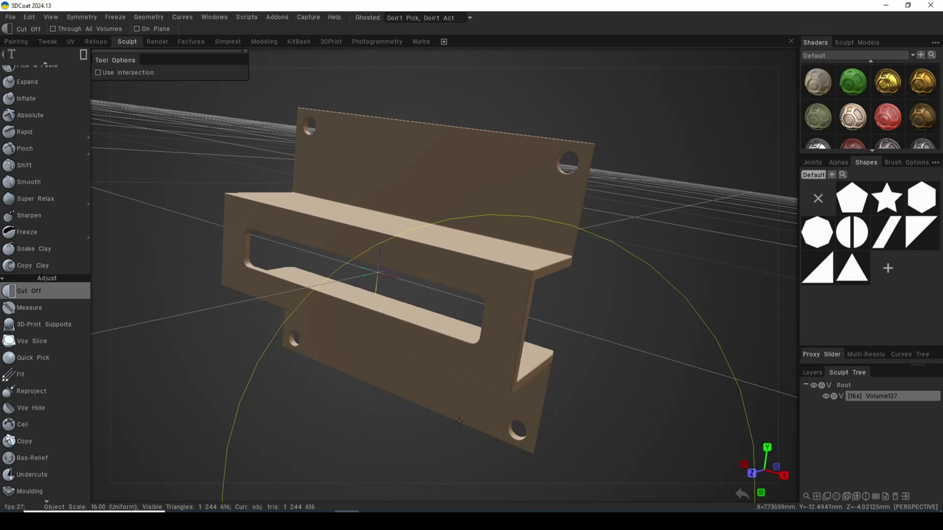
left_click_drag(459, 421, 459, 421, "alt")
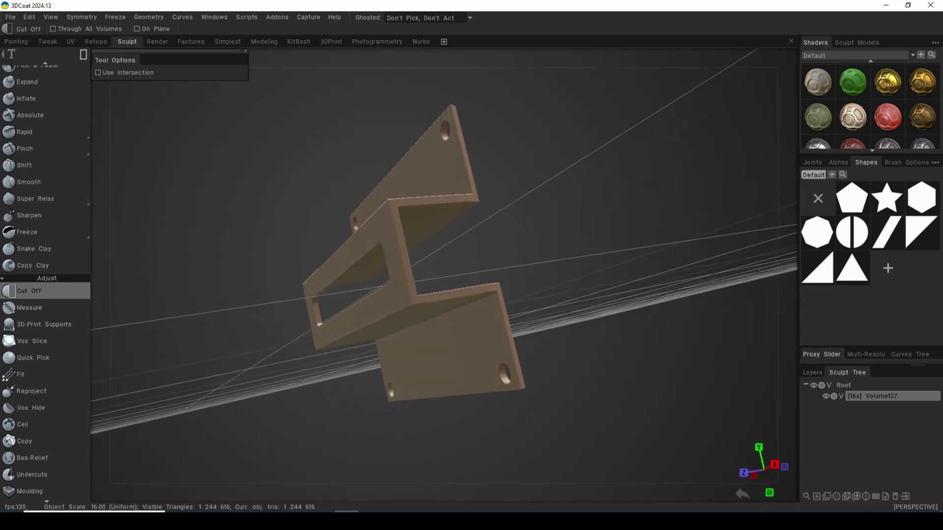